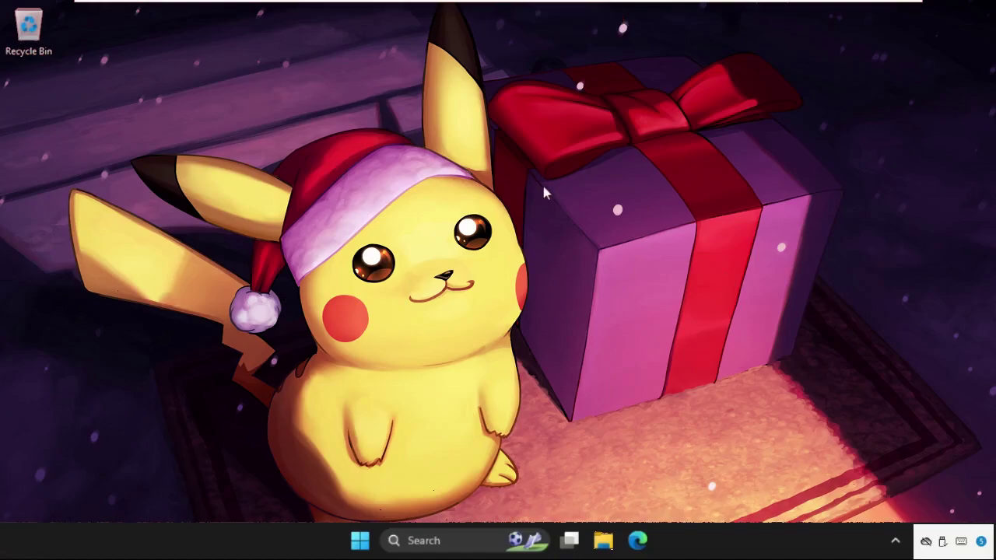
- Refresh the desktop three times from its right-click menu
{"action": "right_click", "coordinate": [348, 102]}
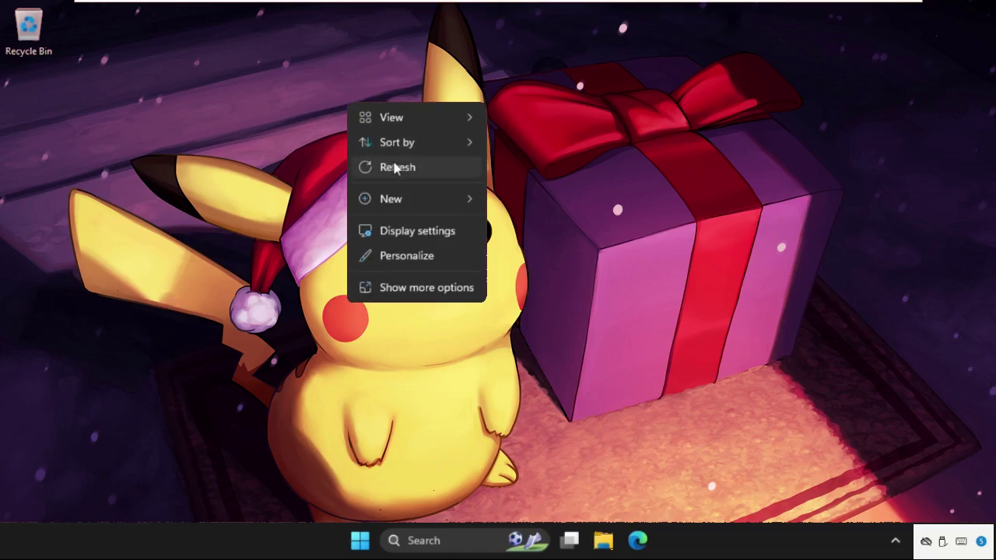
{"action": "left_click", "coordinate": [393, 165]}
{"action": "right_click", "coordinate": [236, 175]}
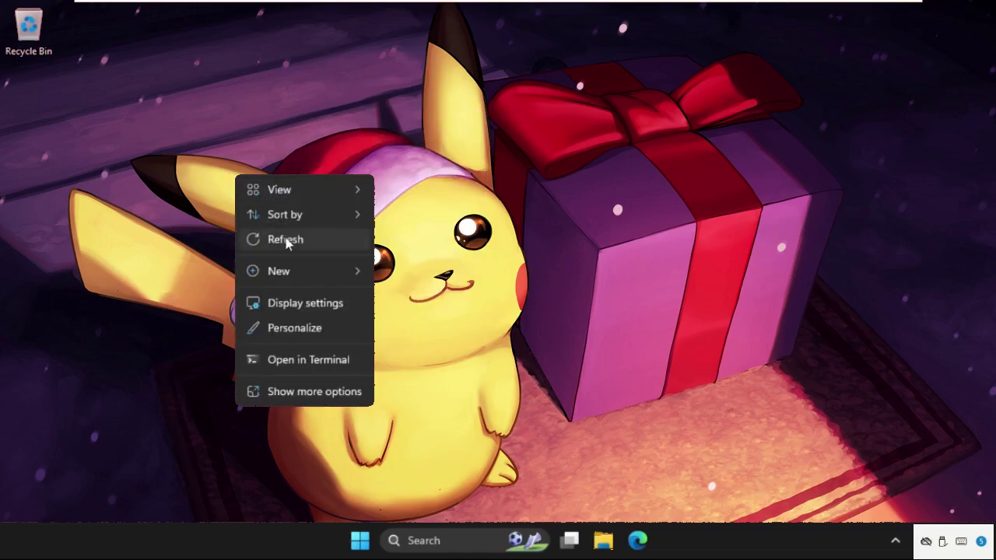
{"action": "left_click", "coordinate": [286, 239]}
{"action": "right_click", "coordinate": [401, 165]}
{"action": "left_click", "coordinate": [450, 227]}
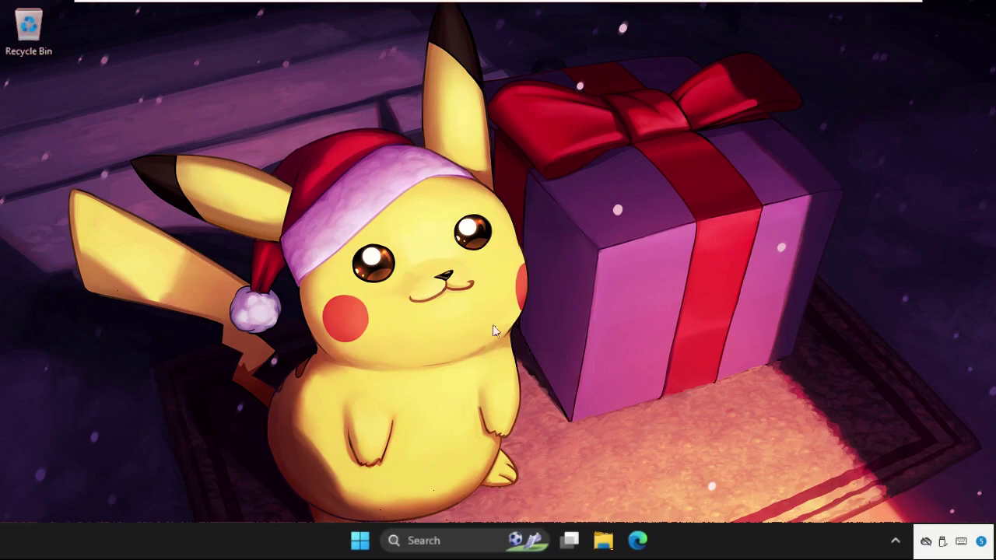
- Open Windows Settings from the Start right-click menu and go to Apps > Installed apps
{"action": "right_click", "coordinate": [359, 539]}
{"action": "left_click", "coordinate": [333, 376]}
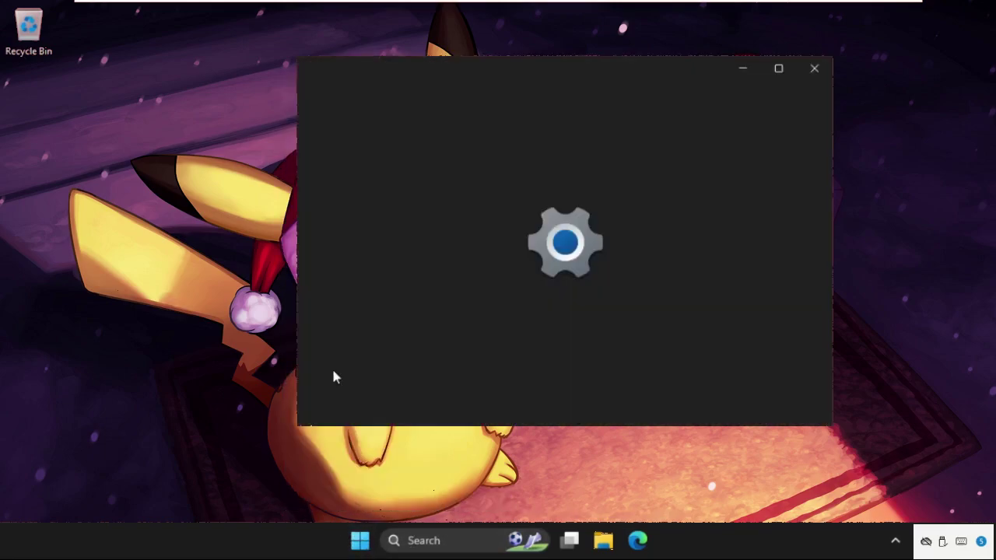
{"action": "left_click_drag", "start_coordinate": [453, 73], "coordinate": [378, 81]}
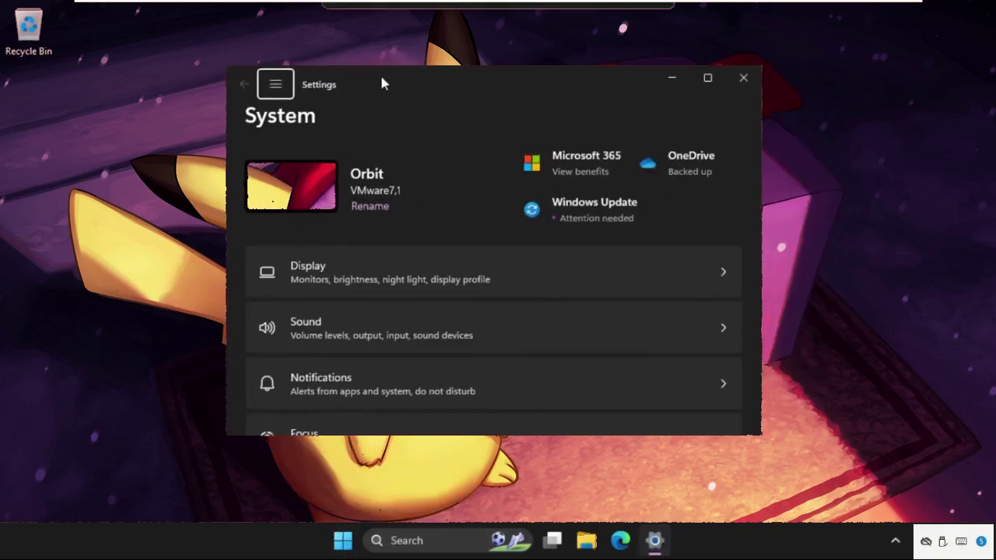
{"action": "left_click", "coordinate": [271, 82]}
{"action": "scroll", "coordinate": [329, 278], "scroll_direction": "down", "scroll_amount": 1}
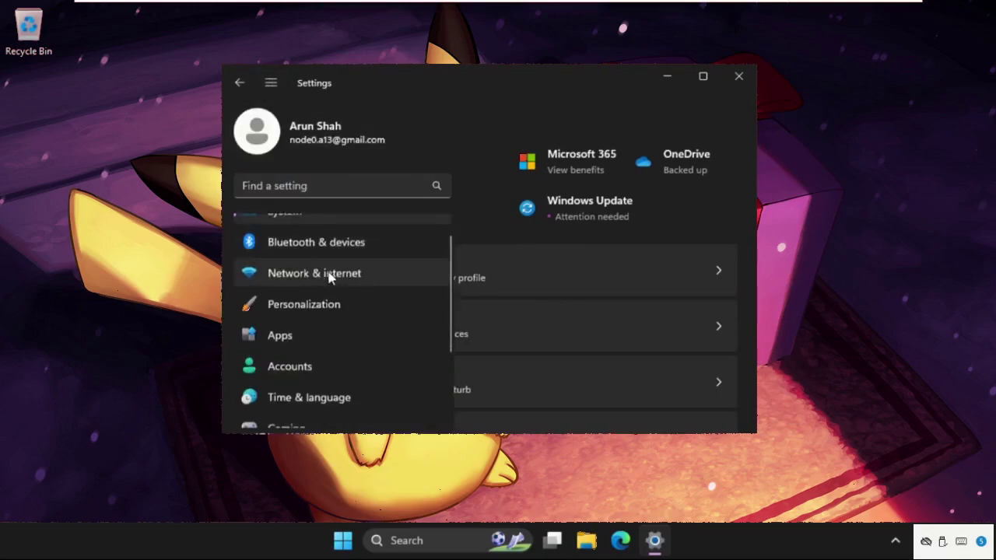
{"action": "left_click", "coordinate": [292, 320]}
{"action": "scroll", "coordinate": [405, 322], "scroll_direction": "down", "scroll_amount": 1}
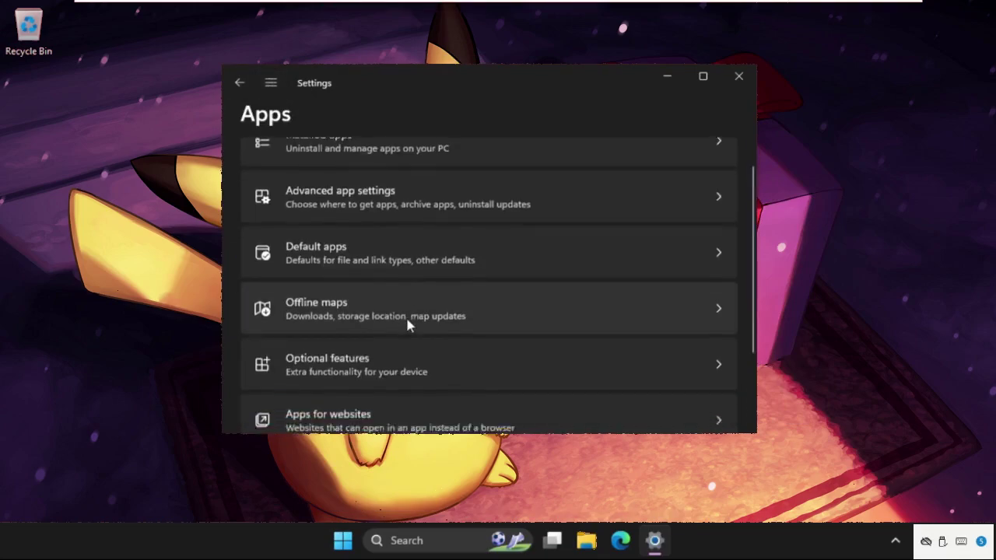
{"action": "scroll", "coordinate": [405, 322], "scroll_direction": "down", "scroll_amount": 2}
{"action": "scroll", "coordinate": [405, 322], "scroll_direction": "up", "scroll_amount": 3}
{"action": "left_click", "coordinate": [365, 181]}
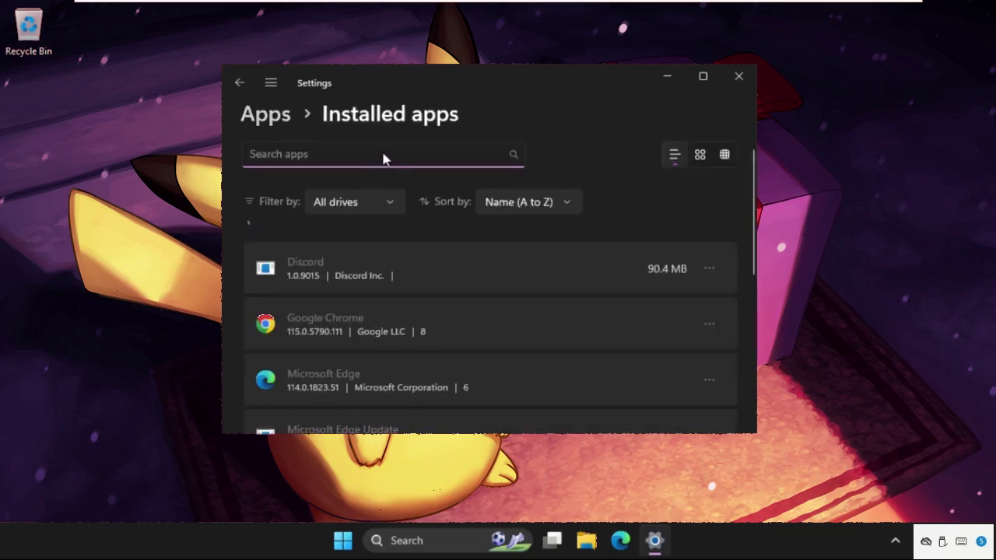
- Filter installed apps by 'microsoft' and scroll down to Microsoft Store
{"action": "type", "text": "mic"}
{"action": "type", "text": "mics"}
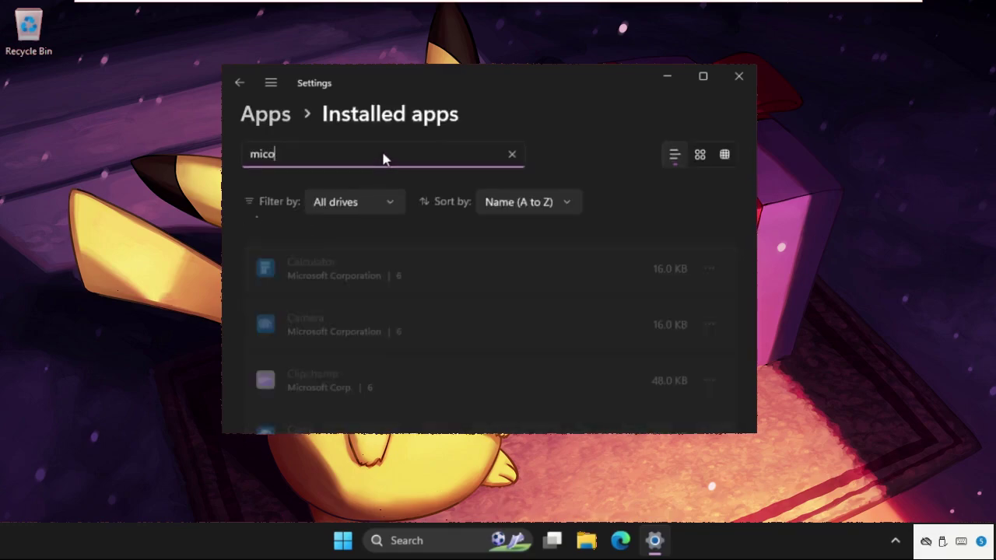
{"action": "key", "text": "BackSpace"}
{"action": "type", "text": "ro"}
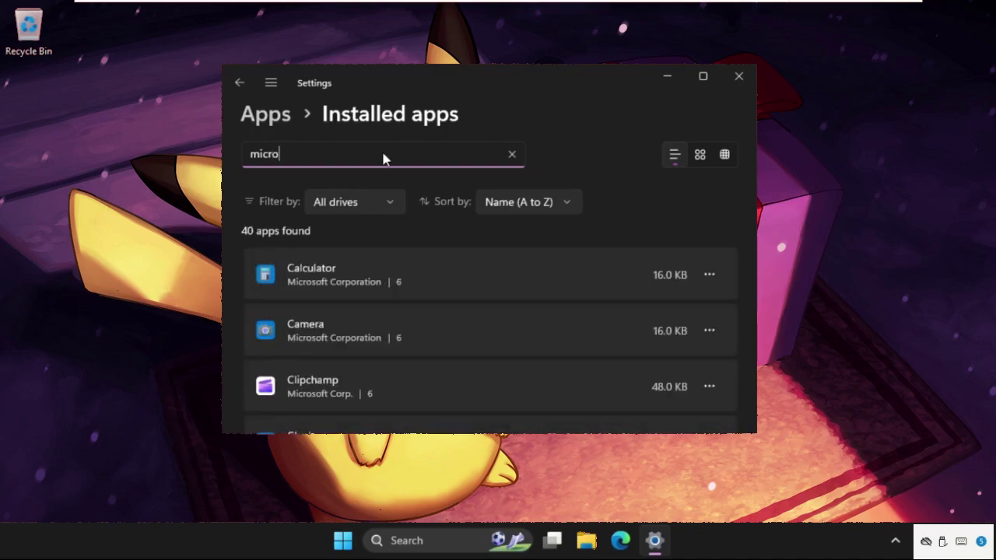
{"action": "type", "text": "soft"}
{"action": "scroll", "coordinate": [453, 247], "scroll_direction": "down", "scroll_amount": 2}
{"action": "scroll", "coordinate": [459, 252], "scroll_direction": "down", "scroll_amount": 3}
{"action": "scroll", "coordinate": [451, 320], "scroll_direction": "down", "scroll_amount": 1}
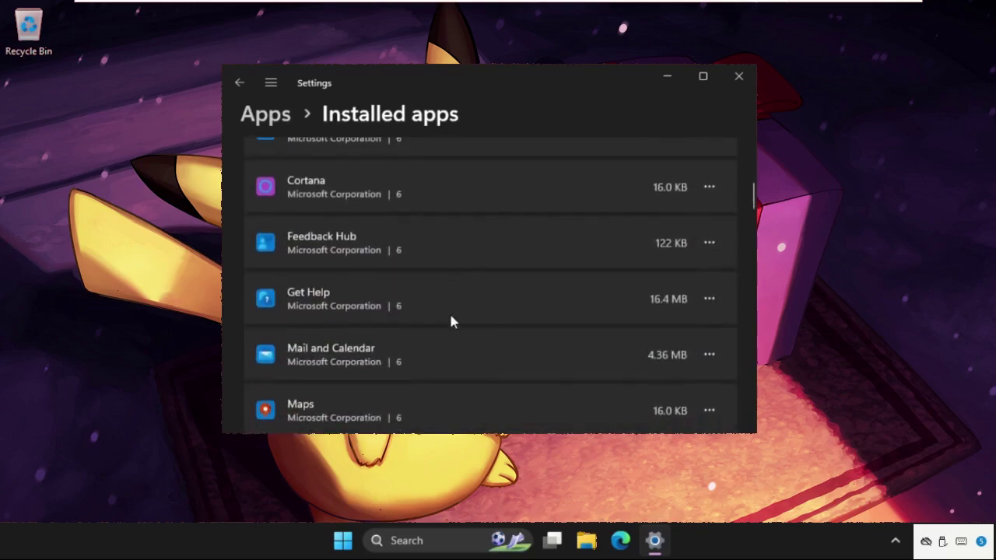
{"action": "scroll", "coordinate": [370, 356], "scroll_direction": "down", "scroll_amount": 1}
{"action": "scroll", "coordinate": [368, 355], "scroll_direction": "down", "scroll_amount": 2}
{"action": "scroll", "coordinate": [369, 356], "scroll_direction": "down", "scroll_amount": 2}
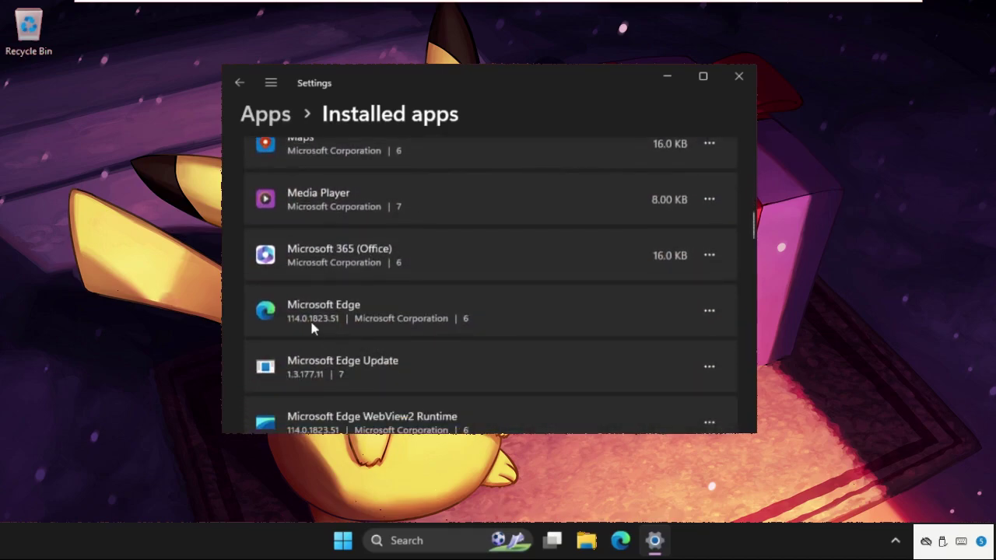
{"action": "scroll", "coordinate": [363, 246], "scroll_direction": "down", "scroll_amount": 1}
{"action": "scroll", "coordinate": [362, 245], "scroll_direction": "up", "scroll_amount": 1}
{"action": "scroll", "coordinate": [362, 246], "scroll_direction": "up", "scroll_amount": 2}
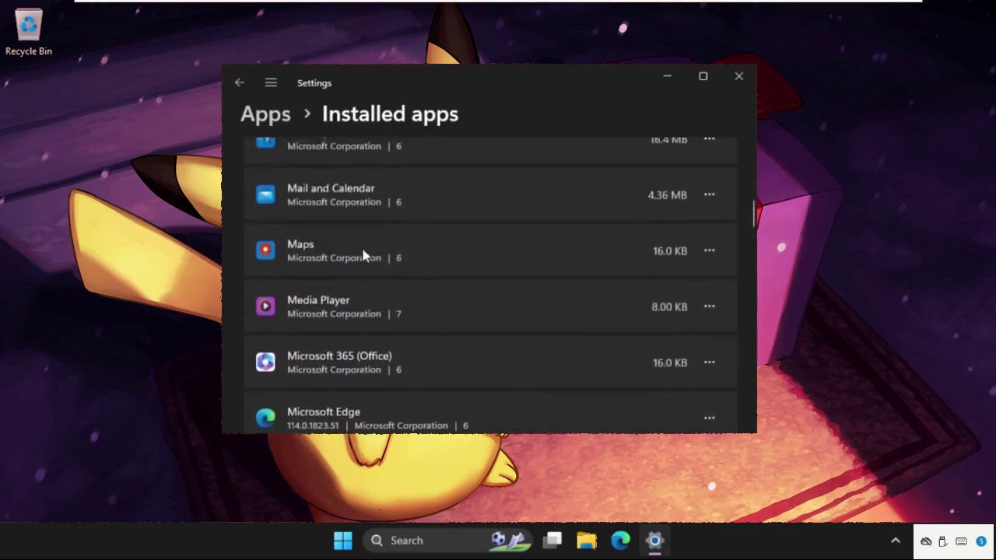
{"action": "scroll", "coordinate": [363, 249], "scroll_direction": "down", "scroll_amount": 3}
{"action": "scroll", "coordinate": [380, 360], "scroll_direction": "down", "scroll_amount": 1}
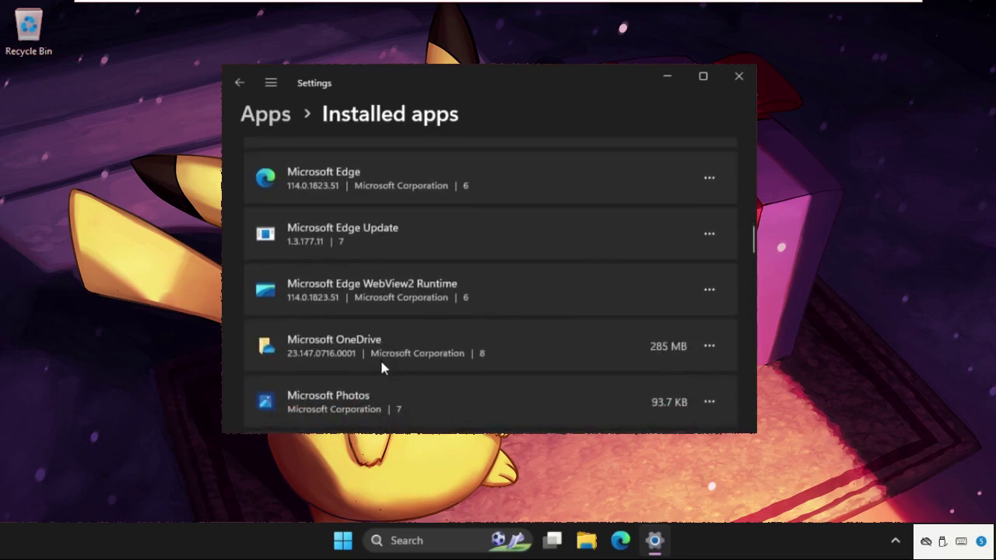
{"action": "scroll", "coordinate": [381, 359], "scroll_direction": "down", "scroll_amount": 2}
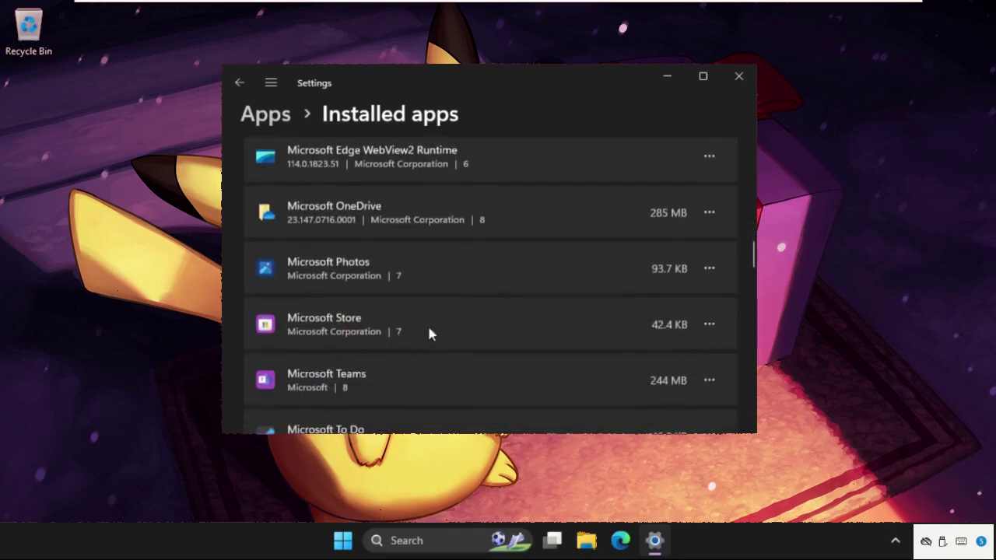
- Open Microsoft Store's Advanced options and run Repair from the Reset section
{"action": "left_click", "coordinate": [708, 325]}
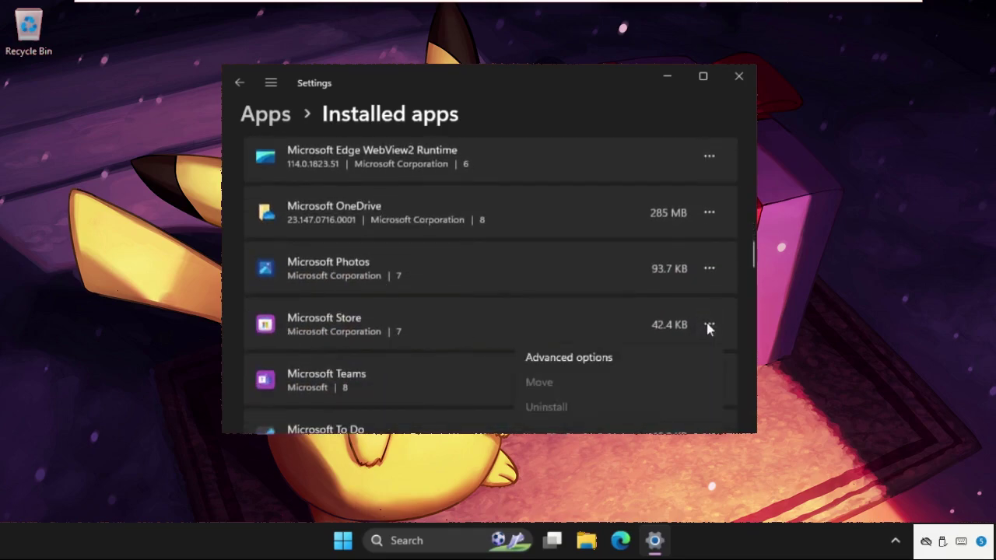
{"action": "left_click", "coordinate": [601, 358]}
{"action": "scroll", "coordinate": [488, 306], "scroll_direction": "down", "scroll_amount": 1}
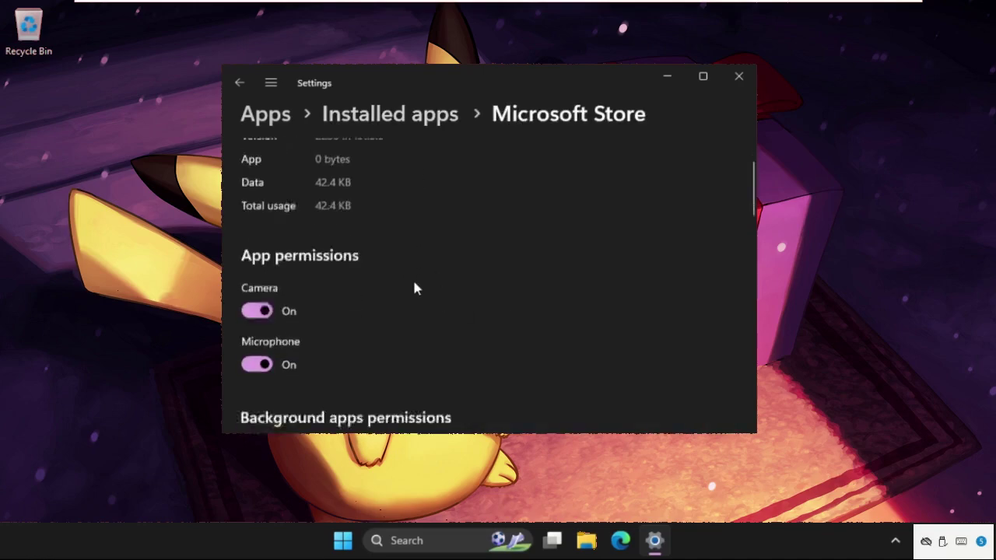
{"action": "scroll", "coordinate": [412, 277], "scroll_direction": "down", "scroll_amount": 3}
{"action": "scroll", "coordinate": [404, 292], "scroll_direction": "down", "scroll_amount": 4}
{"action": "scroll", "coordinate": [405, 291], "scroll_direction": "down", "scroll_amount": 2}
{"action": "scroll", "coordinate": [280, 316], "scroll_direction": "down", "scroll_amount": 1}
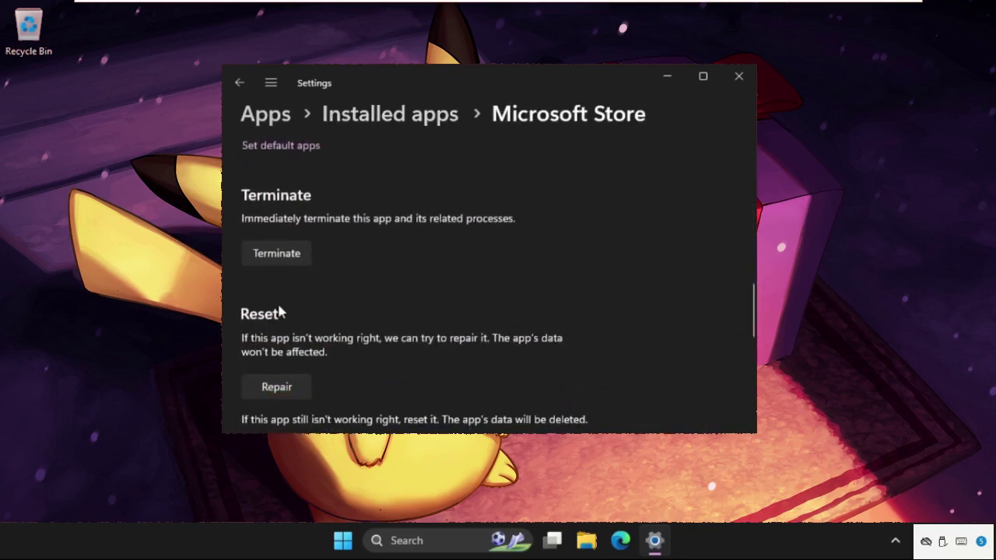
{"action": "scroll", "coordinate": [259, 325], "scroll_direction": "down", "scroll_amount": 2}
{"action": "left_click", "coordinate": [274, 295]}
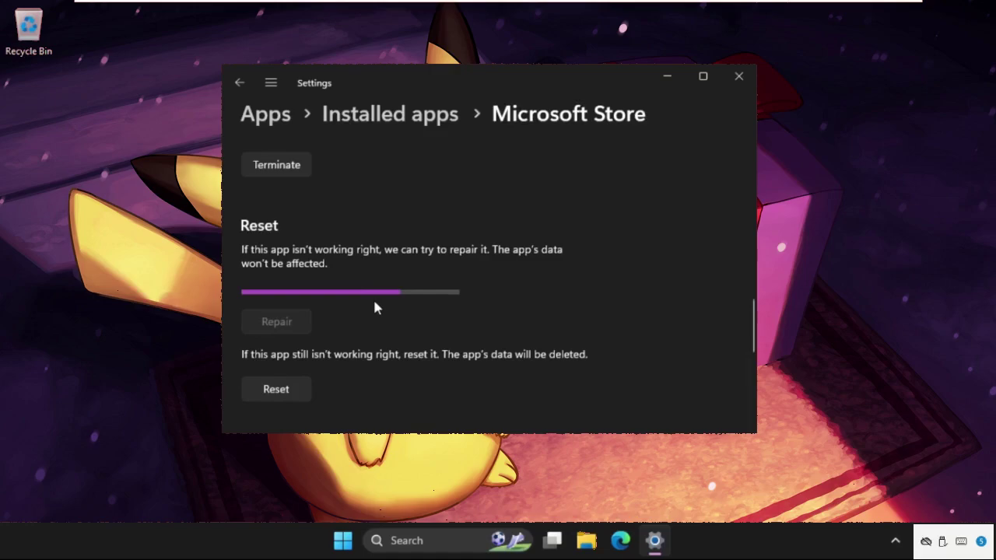
- Close Settings, launch Task Manager via search, and bring up its Run new task dialog
{"action": "left_click", "coordinate": [739, 88]}
{"action": "left_click", "coordinate": [450, 540]}
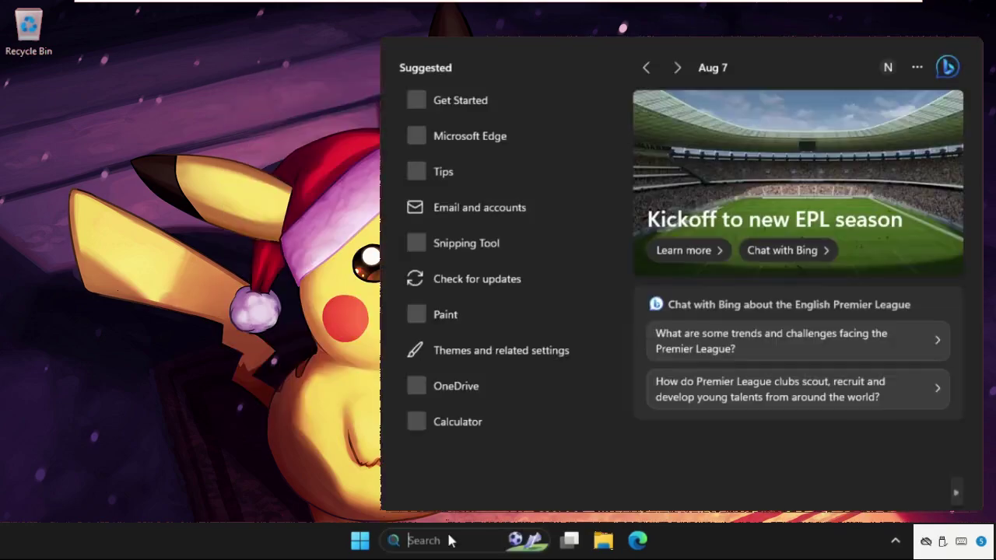
{"action": "type", "text": "task m"}
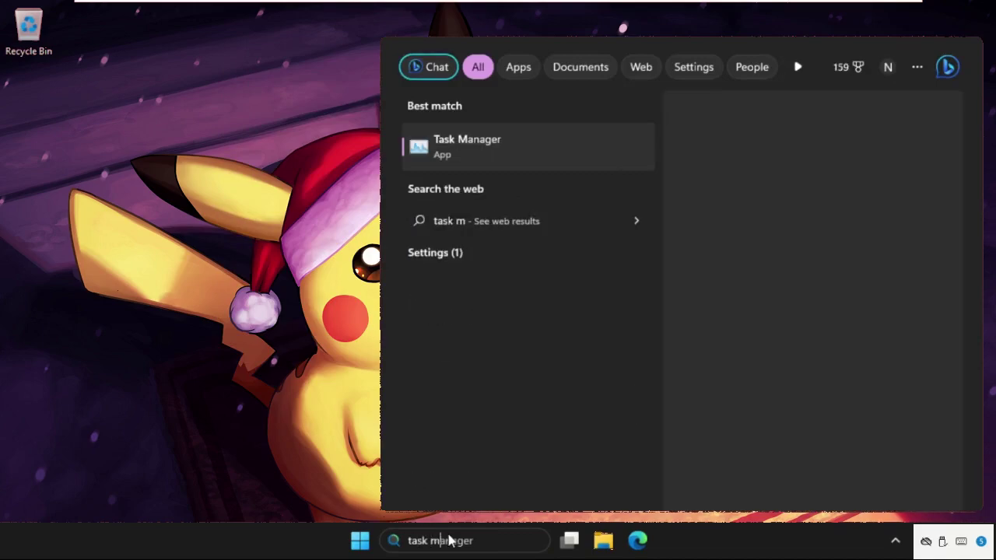
{"action": "type", "text": "a"}
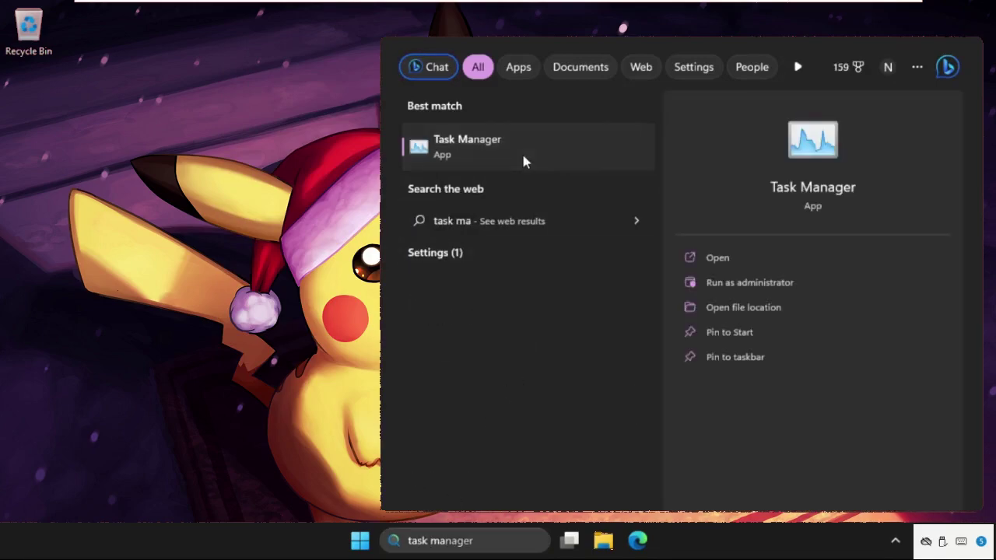
{"action": "left_click", "coordinate": [524, 157]}
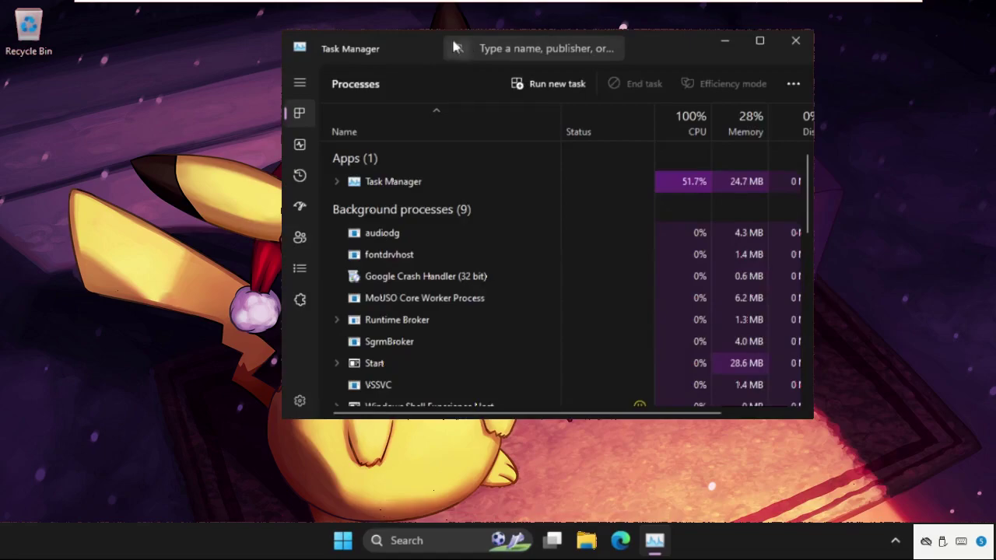
{"action": "left_click_drag", "start_coordinate": [451, 38], "coordinate": [200, 57]}
{"action": "left_click", "coordinate": [307, 103]}
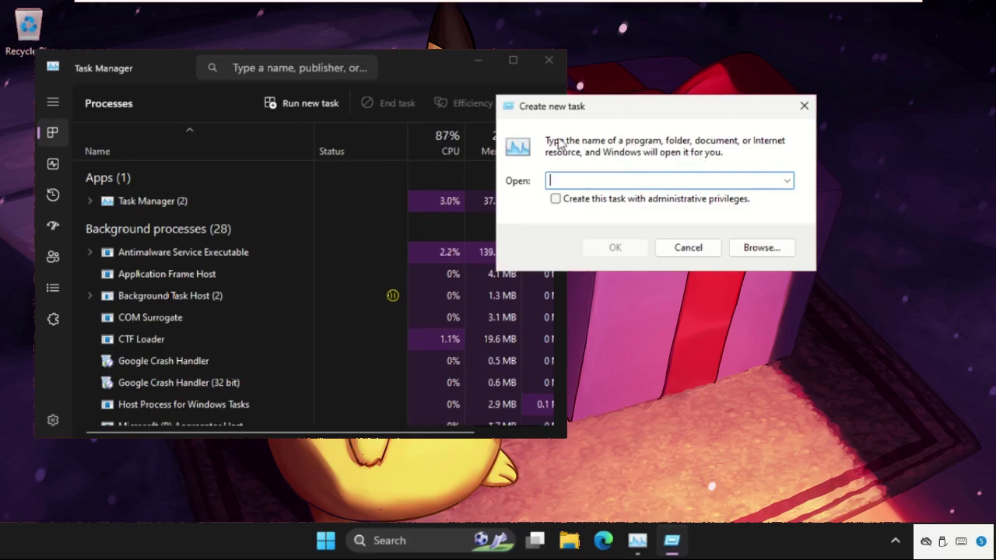
- Browse from This PC to the C:\Windows\System32 folder
{"action": "left_click", "coordinate": [761, 249]}
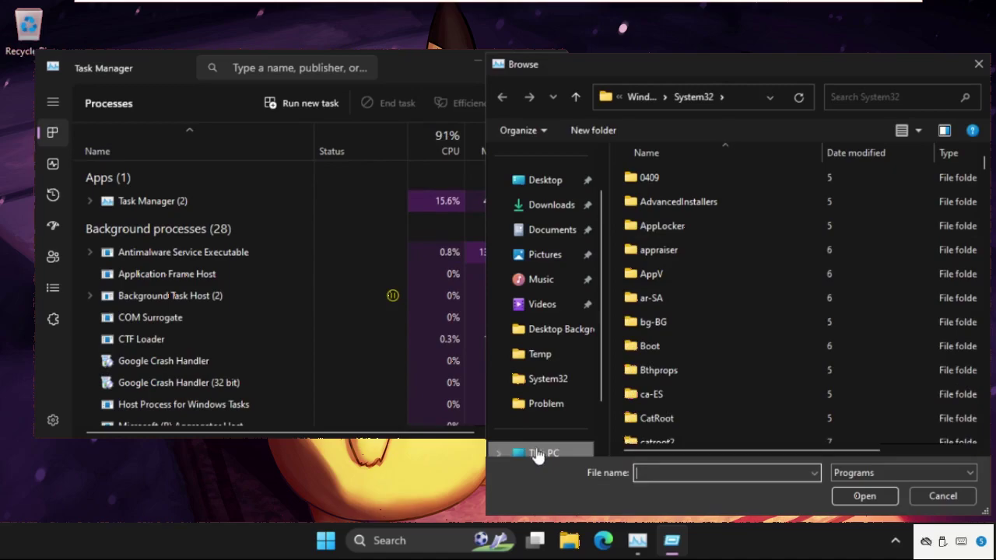
{"action": "left_click", "coordinate": [537, 455]}
{"action": "double_click", "coordinate": [697, 187]}
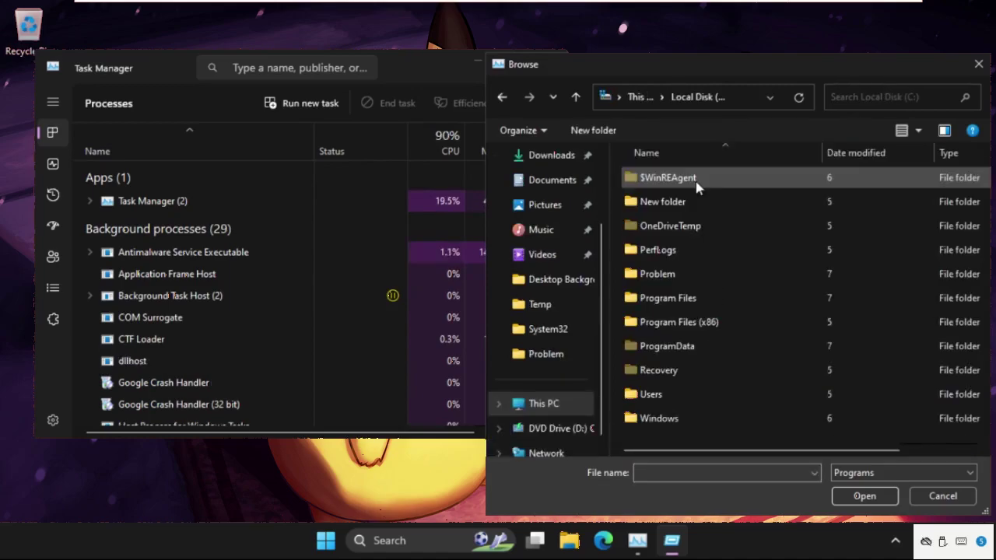
{"action": "scroll", "coordinate": [671, 397], "scroll_direction": "right", "scroll_amount": 3}
{"action": "scroll", "coordinate": [671, 402], "scroll_direction": "left", "scroll_amount": 3}
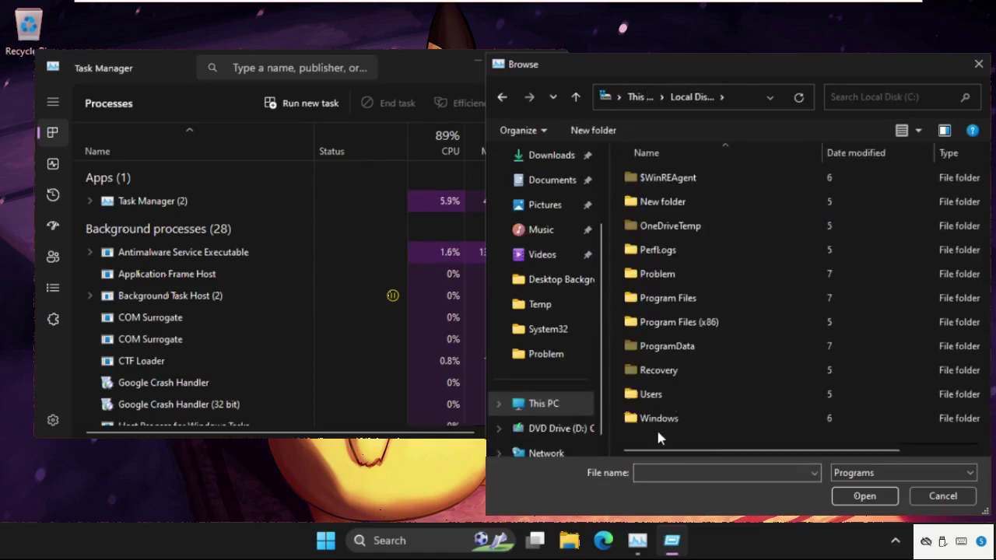
{"action": "double_click", "coordinate": [660, 420]}
{"action": "scroll", "coordinate": [683, 381], "scroll_direction": "down", "scroll_amount": 5}
{"action": "scroll", "coordinate": [683, 374], "scroll_direction": "down", "scroll_amount": 2}
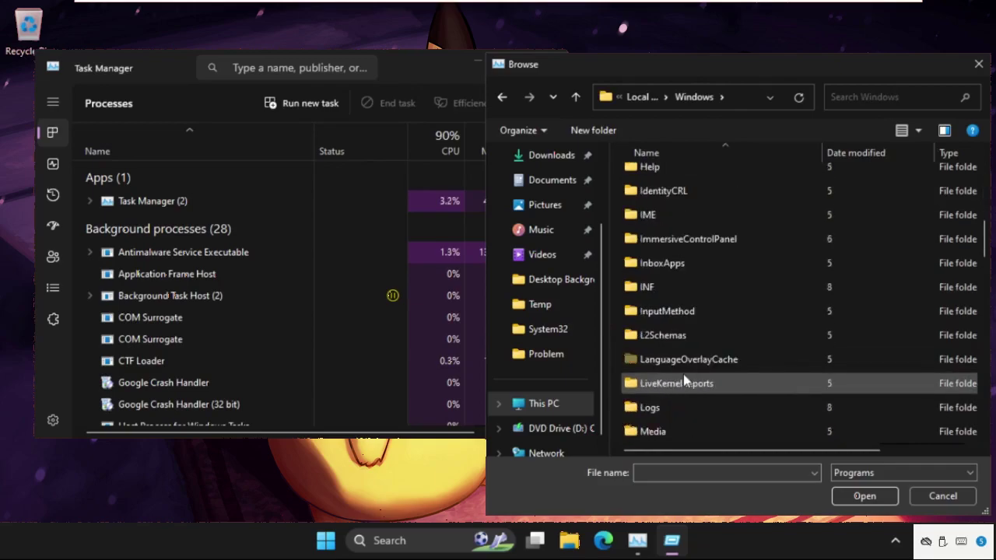
{"action": "scroll", "coordinate": [683, 375], "scroll_direction": "down", "scroll_amount": 5}
{"action": "scroll", "coordinate": [683, 375], "scroll_direction": "down", "scroll_amount": 2}
{"action": "scroll", "coordinate": [683, 374], "scroll_direction": "down", "scroll_amount": 3}
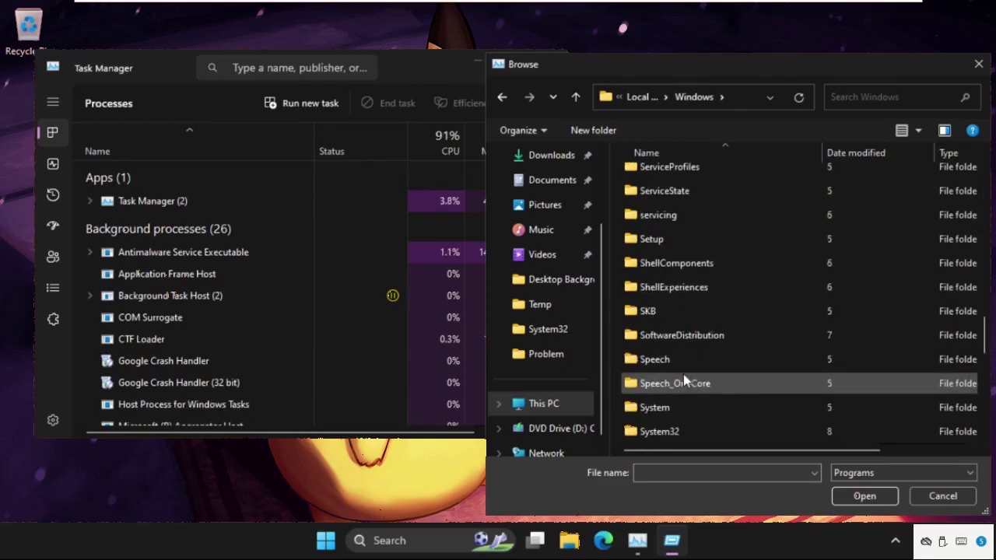
{"action": "scroll", "coordinate": [683, 374], "scroll_direction": "down", "scroll_amount": 2}
{"action": "left_click", "coordinate": [685, 289]}
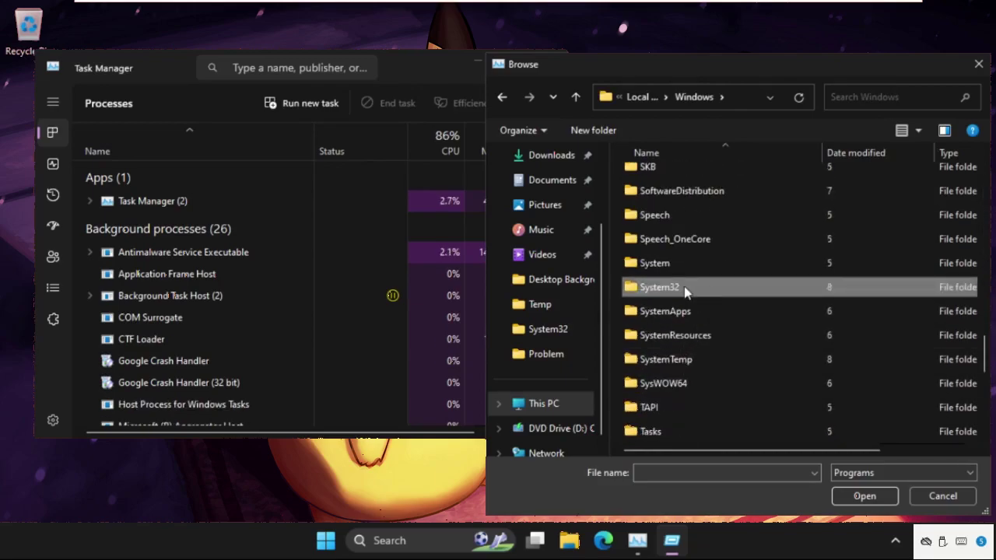
{"action": "double_click", "coordinate": [685, 289]}
- Select cmd.exe as the task and tick 'Create this task with administrative privileges'
{"action": "scroll", "coordinate": [684, 289], "scroll_direction": "down", "scroll_amount": 3}
{"action": "scroll", "coordinate": [685, 289], "scroll_direction": "down", "scroll_amount": 1}
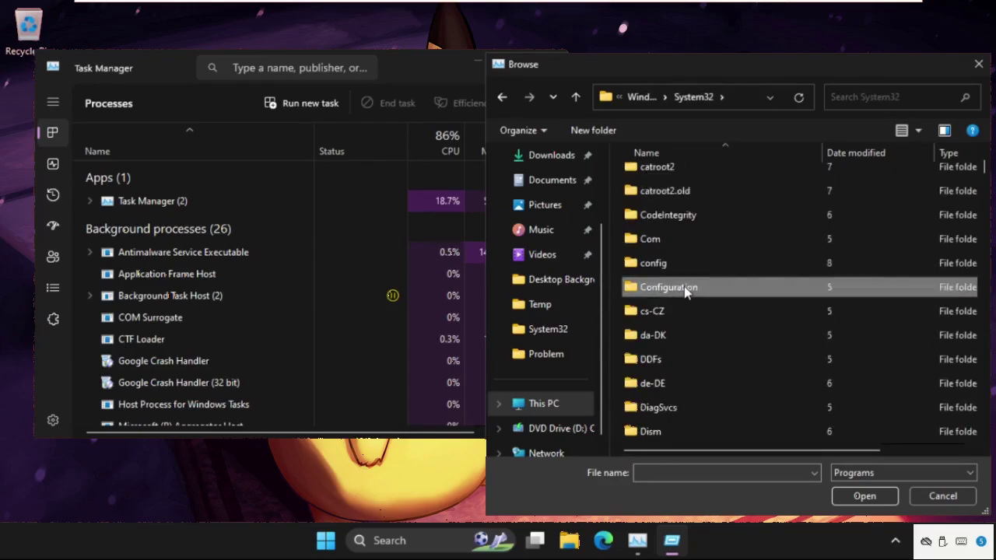
{"action": "key", "text": "c"}
{"action": "key", "text": "c"}
{"action": "key", "text": "c"}
{"action": "key", "text": "c"}
{"action": "key", "text": "c"}
{"action": "key", "text": "c"}
{"action": "key", "text": "c"}
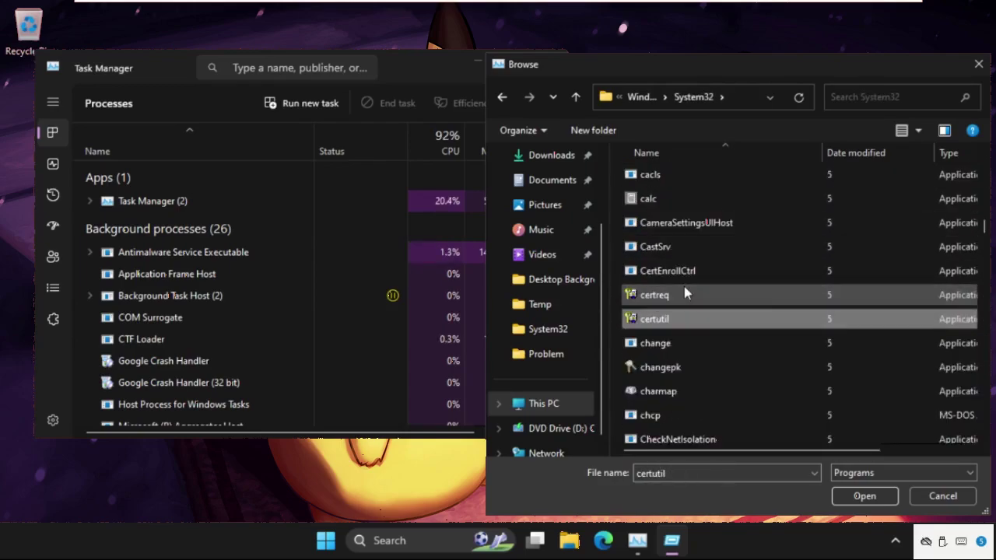
{"action": "key", "text": "c"}
{"action": "scroll", "coordinate": [684, 291], "scroll_direction": "down", "scroll_amount": 4}
{"action": "scroll", "coordinate": [683, 291], "scroll_direction": "down", "scroll_amount": 2}
{"action": "scroll", "coordinate": [684, 291], "scroll_direction": "down", "scroll_amount": 2}
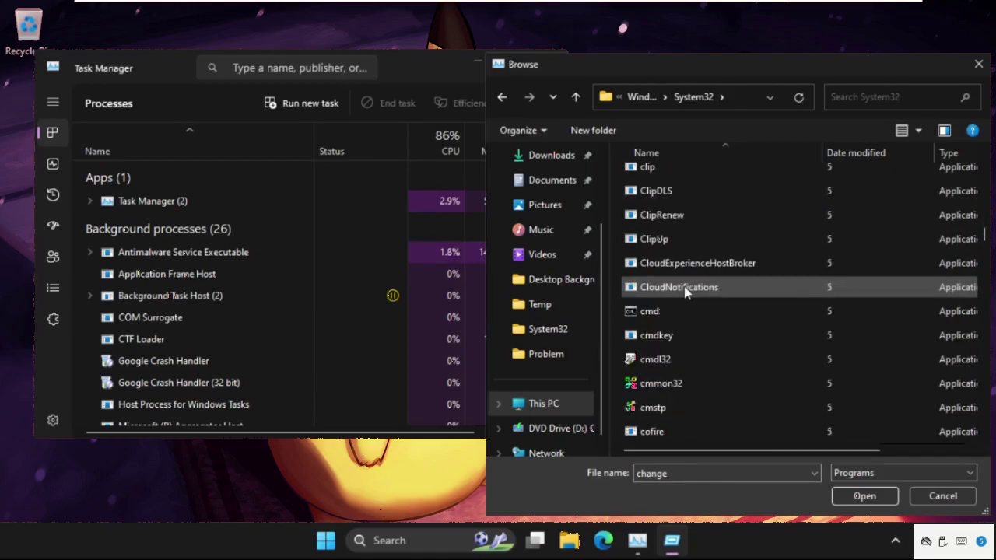
{"action": "scroll", "coordinate": [685, 289], "scroll_direction": "down", "scroll_amount": 3}
{"action": "scroll", "coordinate": [681, 272], "scroll_direction": "up", "scroll_amount": 2}
{"action": "left_click", "coordinate": [675, 294]}
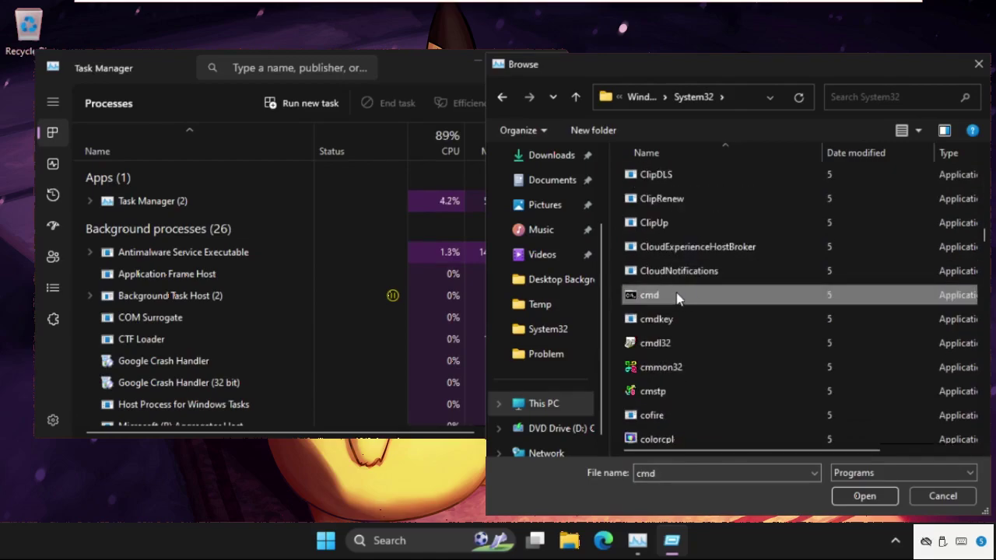
{"action": "left_click", "coordinate": [865, 496]}
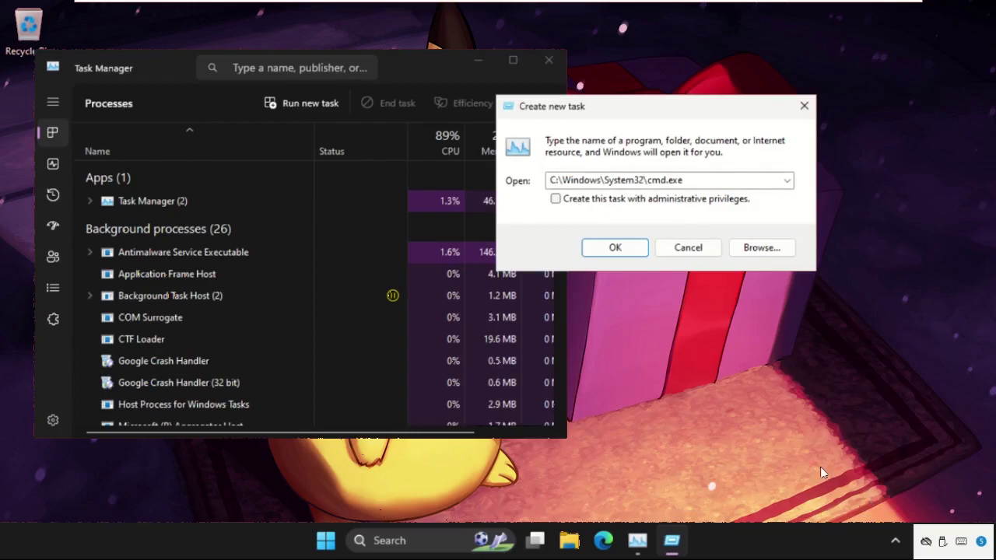
{"action": "left_click", "coordinate": [557, 201]}
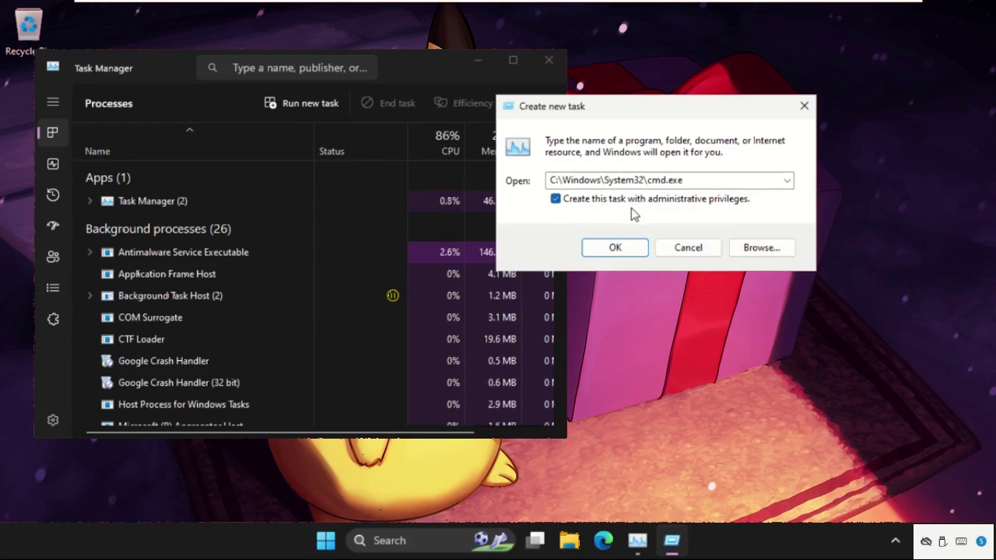
- Launch the admin Command Prompt, close Task Manager, and run chkdsk c:
{"action": "left_click", "coordinate": [614, 247]}
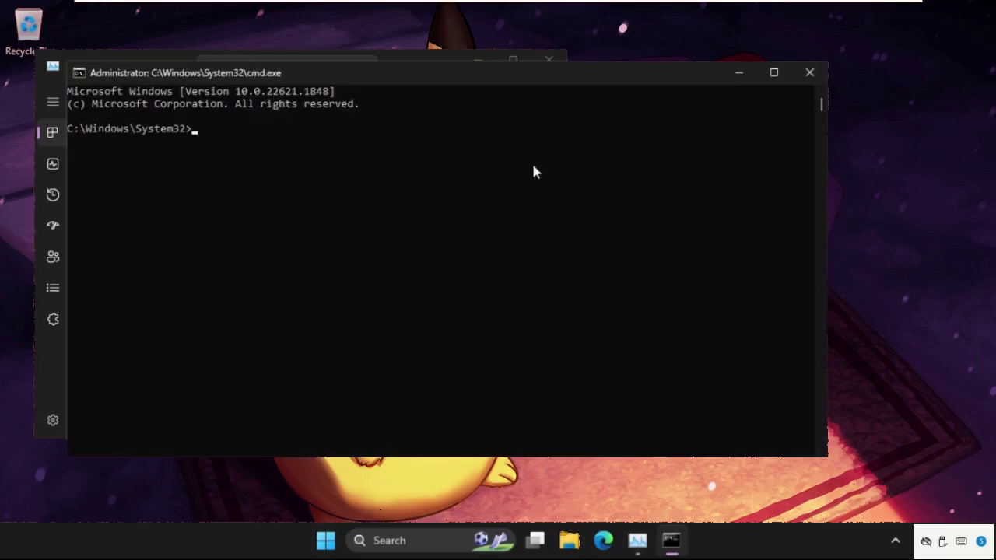
{"action": "left_click", "coordinate": [487, 62]}
{"action": "left_click", "coordinate": [548, 60]}
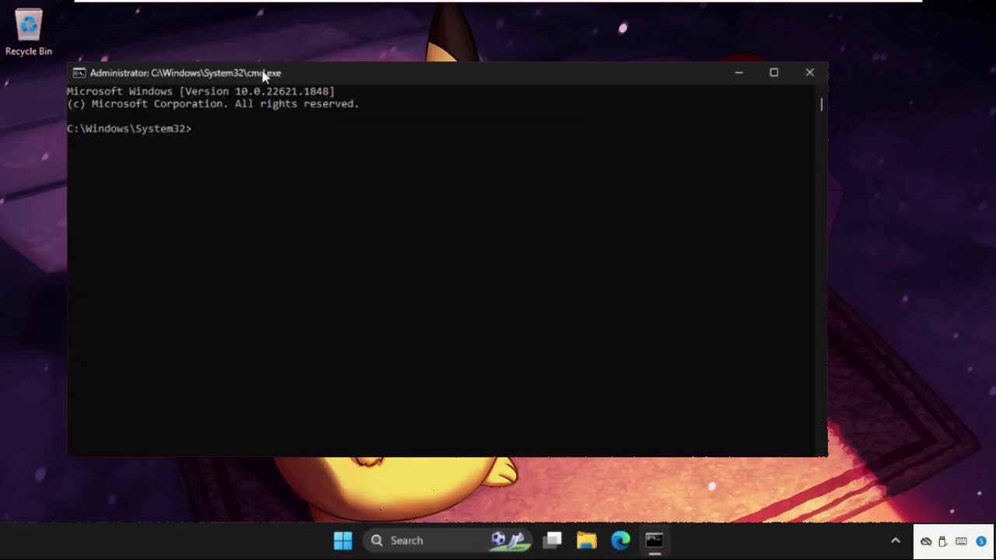
{"action": "left_click_drag", "start_coordinate": [249, 73], "coordinate": [332, 69]}
{"action": "type", "text": "chk"}
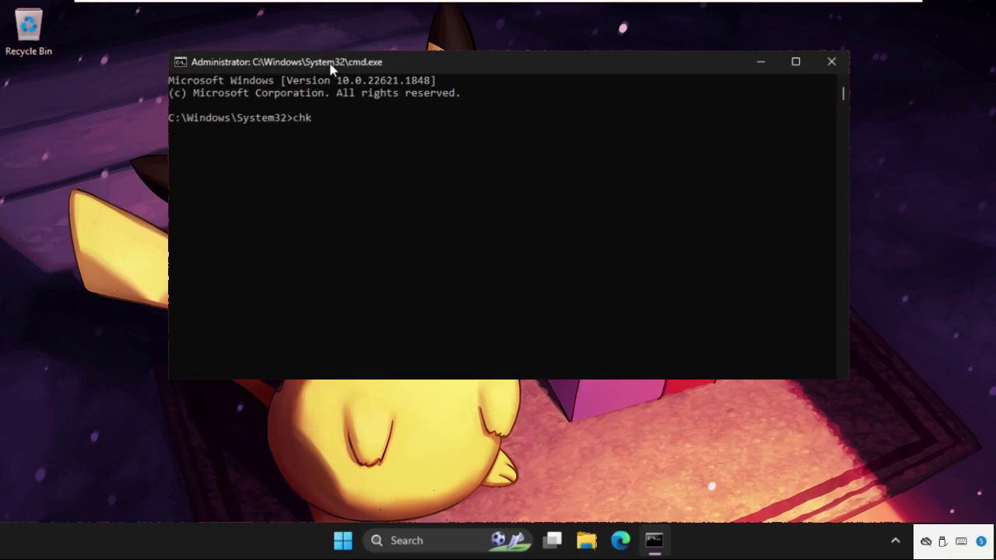
{"action": "type", "text": "dsk c:"}
{"action": "key", "text": "Return"}
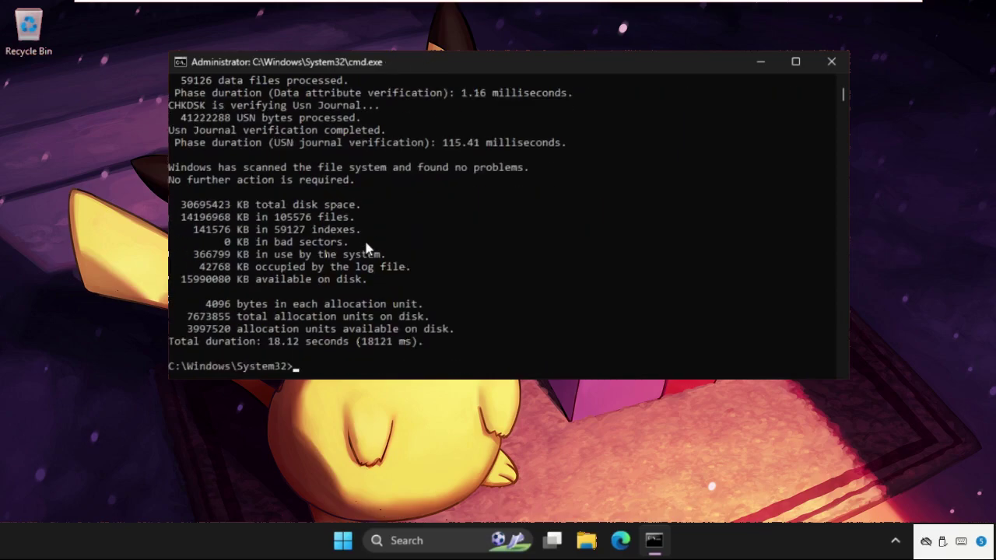
- Run sfc /scannow in the administrator Command Prompt
{"action": "type", "text": "sf"}
{"action": "type", "text": "c /sca"}
{"action": "type", "text": "nnow"}
{"action": "key", "text": "Return"}
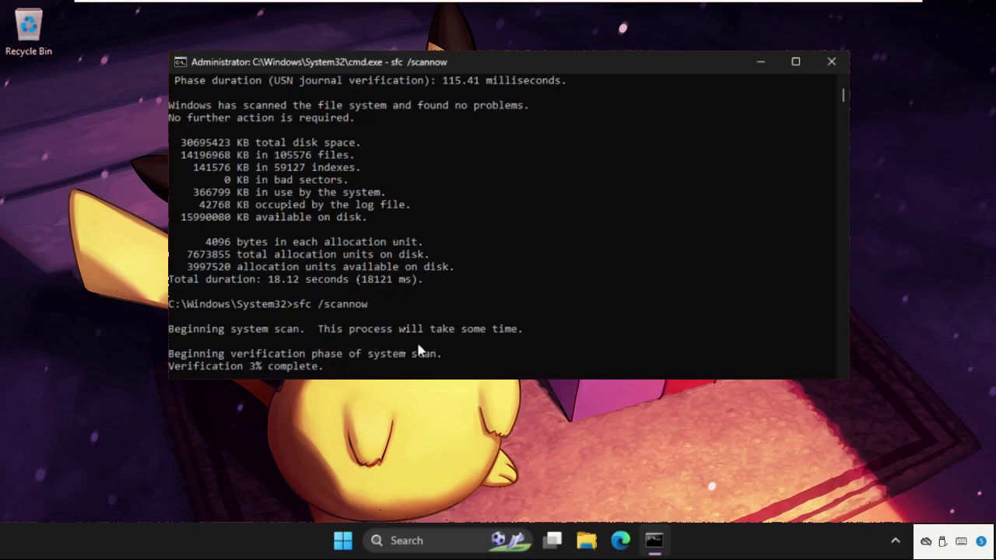
- Open the Start menu's power options so Restart is available
{"action": "left_click", "coordinate": [342, 540]}
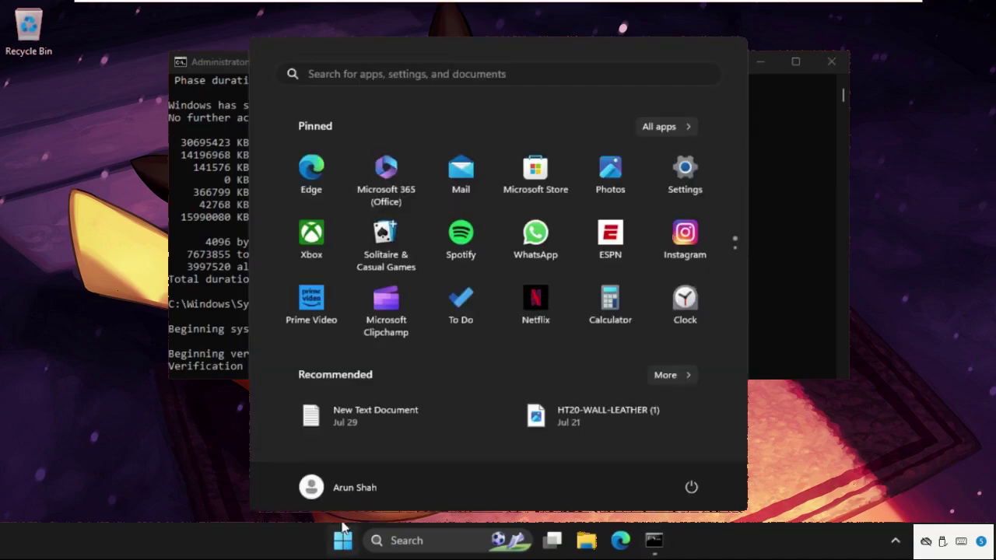
{"action": "left_click", "coordinate": [240, 331]}
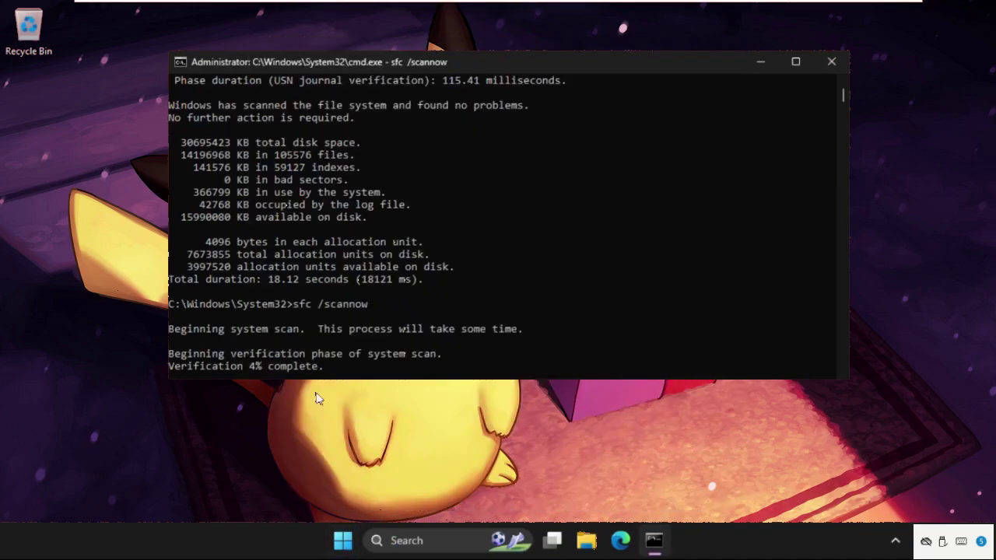
{"action": "left_click", "coordinate": [342, 540]}
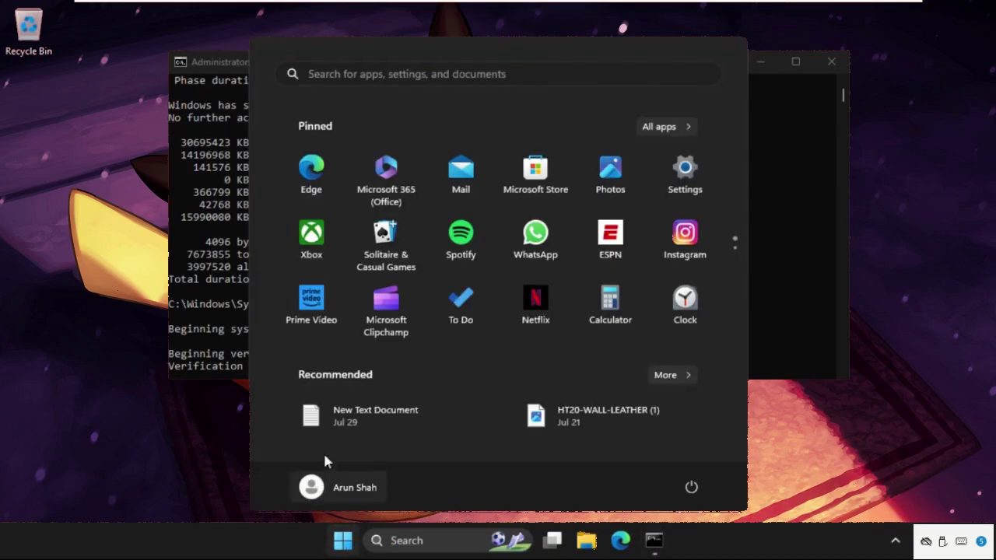
{"action": "left_click", "coordinate": [684, 485]}
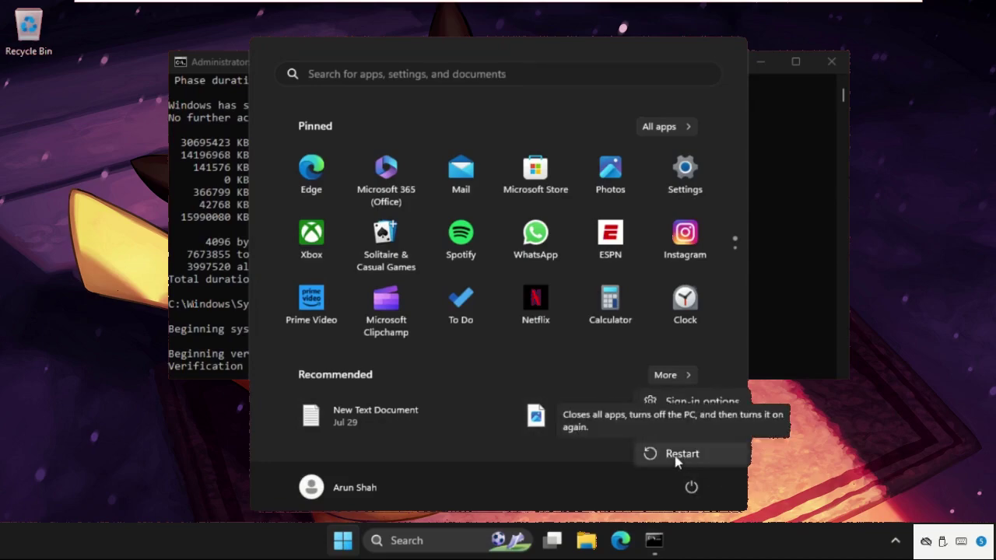